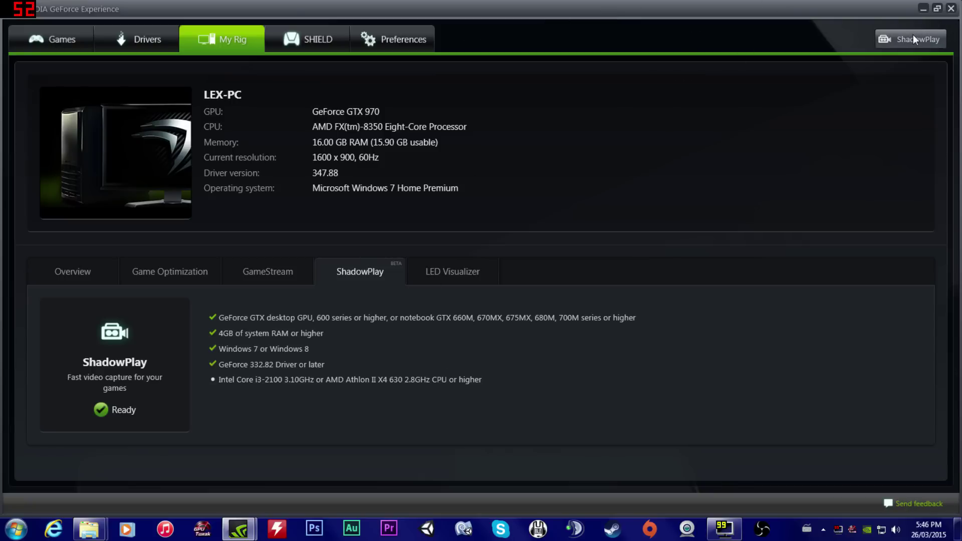
Look through the General and Games preferences, and open the ShadowPlay preferences via the ShadowPlay recorder's settings
{"action": "left_click", "coordinate": [399, 36]}
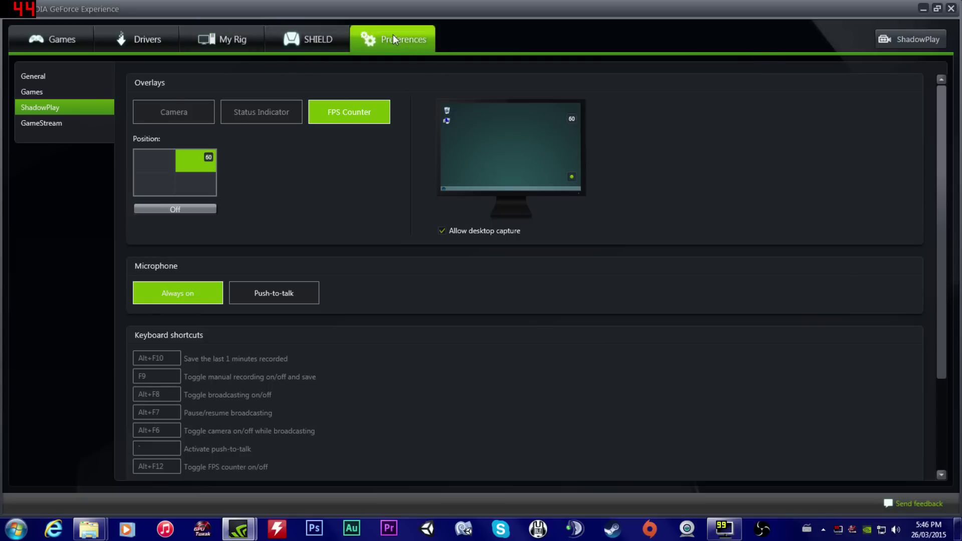
{"action": "left_click", "coordinate": [49, 75]}
{"action": "left_click", "coordinate": [42, 92]}
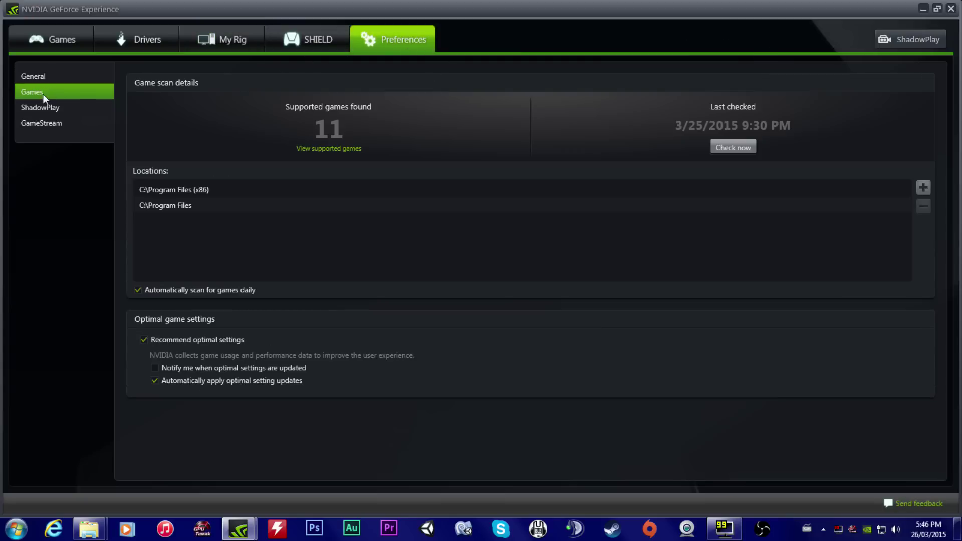
{"action": "left_click", "coordinate": [50, 108]}
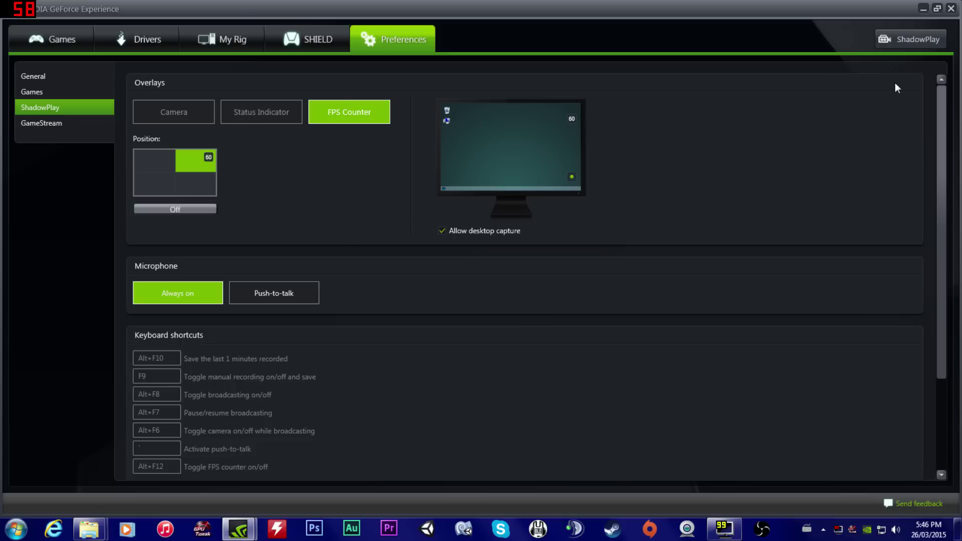
{"action": "left_click", "coordinate": [897, 44]}
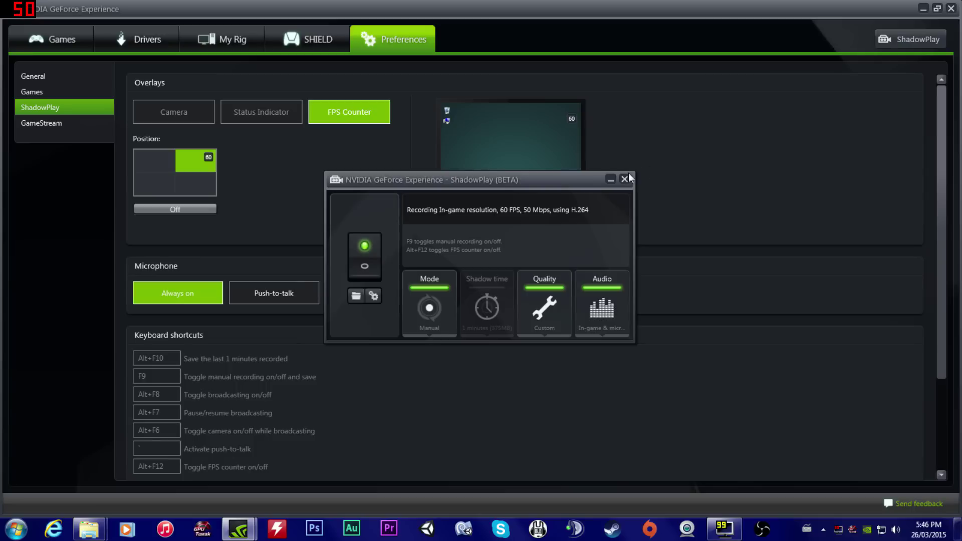
{"action": "left_click", "coordinate": [375, 294]}
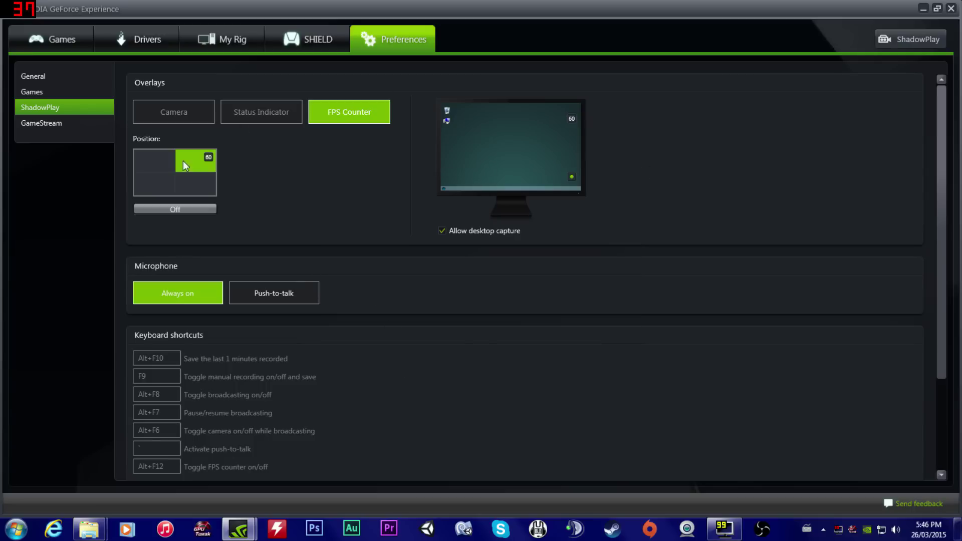
Set the camera overlay to size S, after trying size M
{"action": "left_click", "coordinate": [169, 120]}
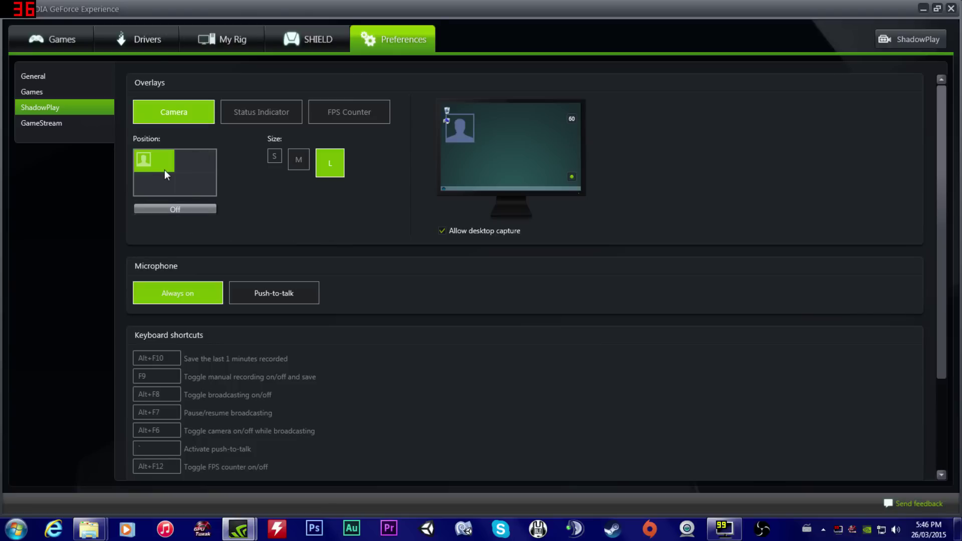
{"action": "left_click", "coordinate": [300, 161]}
{"action": "left_click", "coordinate": [275, 156]}
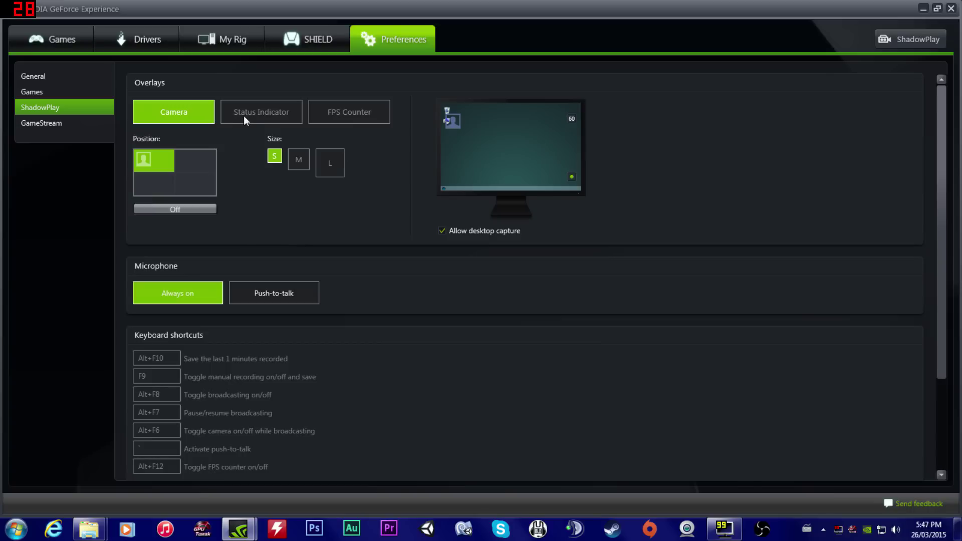
Try the status indicator overlay in the upper-right screen corner and return it to the lower-right corner
{"action": "left_click", "coordinate": [269, 111]}
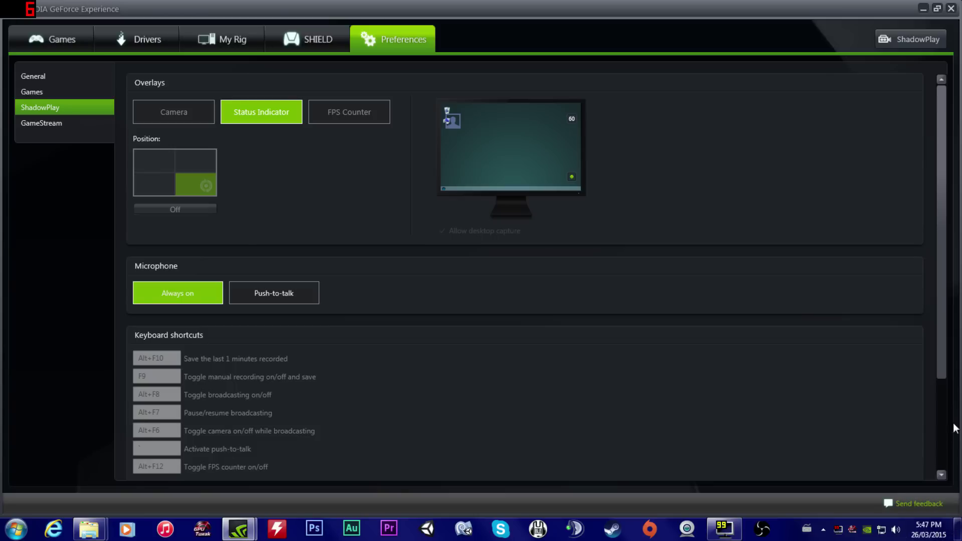
{"action": "left_click", "coordinate": [197, 164]}
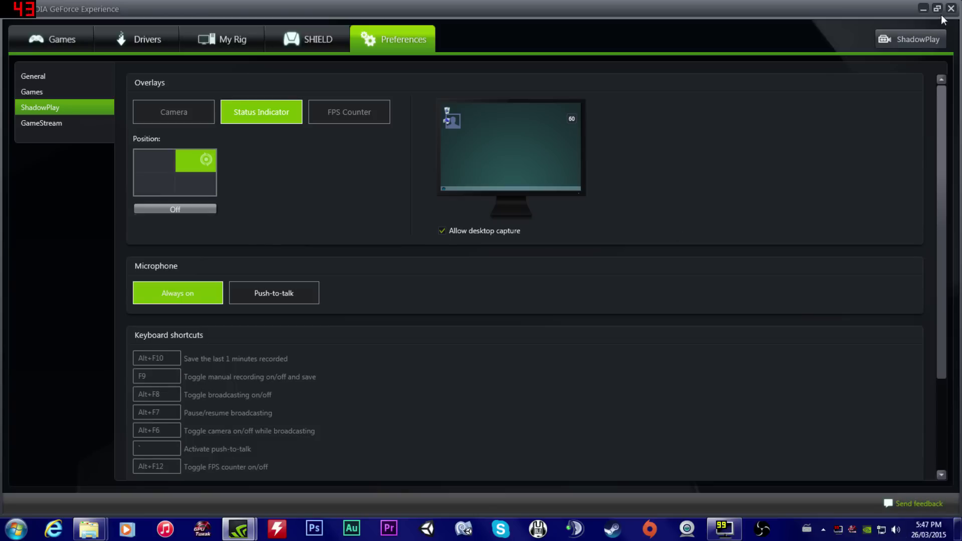
{"action": "left_click", "coordinate": [203, 193]}
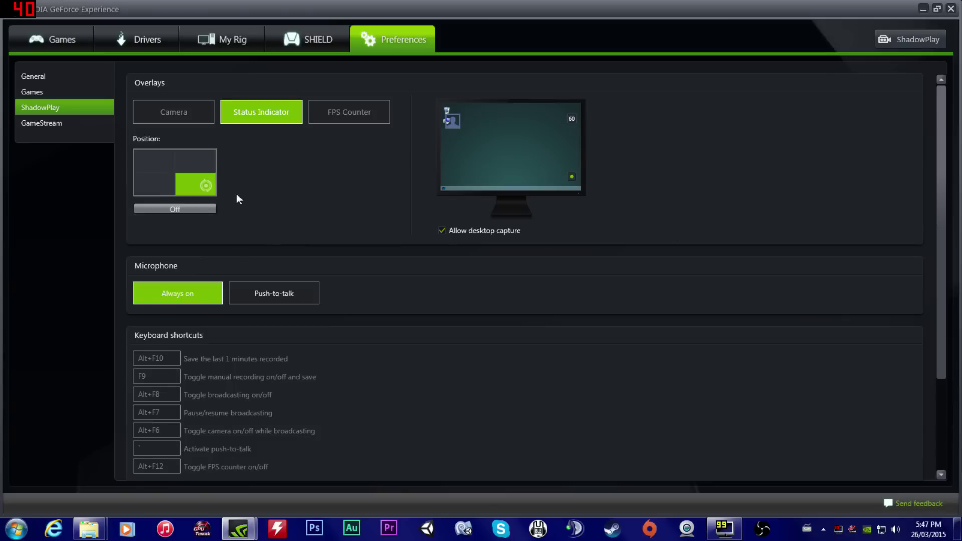
Turn the FPS counter overlay off and on again, try the other corners, and place it in the upper-left corner
{"action": "left_click", "coordinate": [355, 112]}
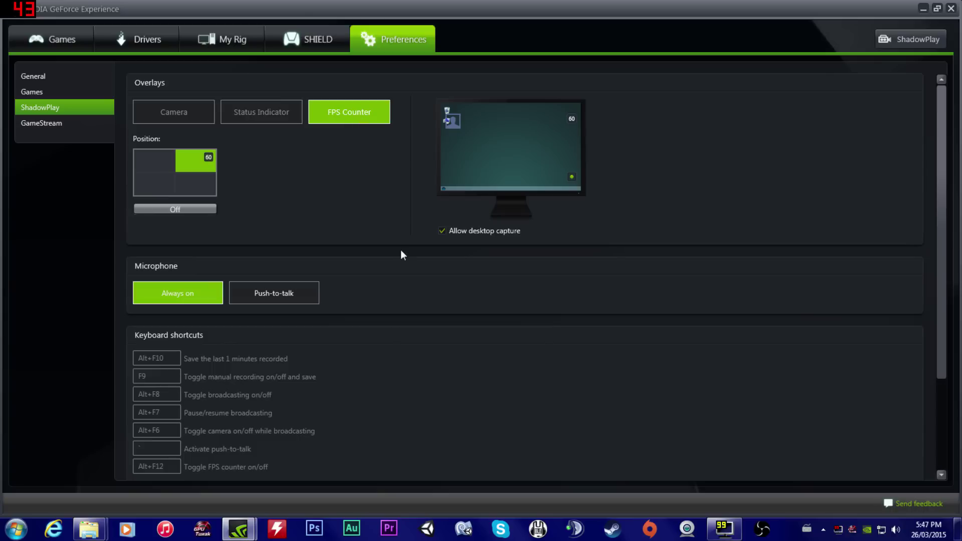
{"action": "left_click", "coordinate": [178, 210]}
{"action": "left_click", "coordinate": [198, 161]}
{"action": "left_click", "coordinate": [203, 189]}
{"action": "left_click", "coordinate": [142, 190]}
{"action": "left_click", "coordinate": [147, 170]}
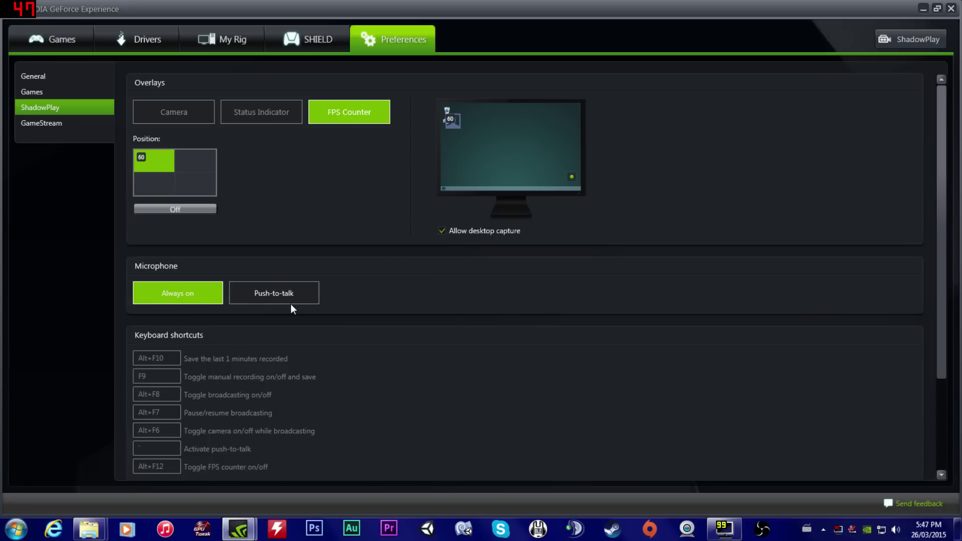
Switch the microphone to Push-to-talk, assign Caps Lock as its activation shortcut, and return the microphone to Always on
{"action": "left_click", "coordinate": [278, 297]}
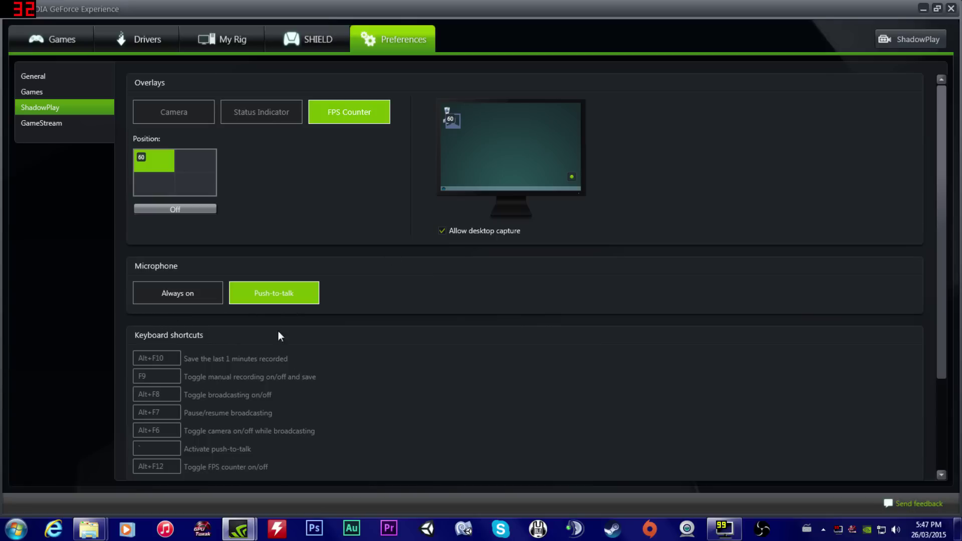
{"action": "scroll", "coordinate": [296, 343], "scroll_direction": "down", "scroll_amount": 1}
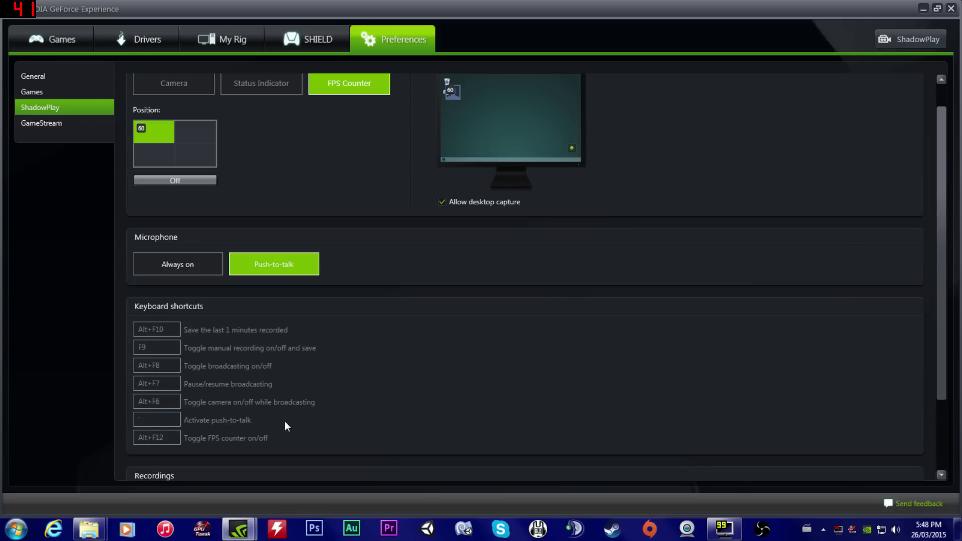
{"action": "left_click", "coordinate": [139, 421]}
{"action": "key", "text": "Caps_Lock"}
{"action": "left_click", "coordinate": [196, 266]}
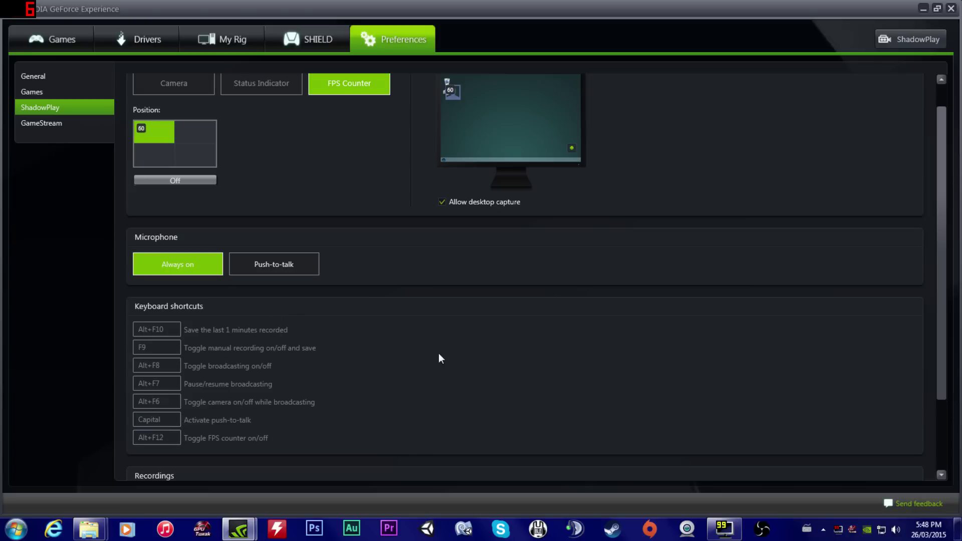
Browse the recordings save location and the Desktop clips folder in G:\Gameplay\Shadowplay, leaving the folder selection cancelled
{"action": "scroll", "coordinate": [450, 340], "scroll_direction": "down", "scroll_amount": 3}
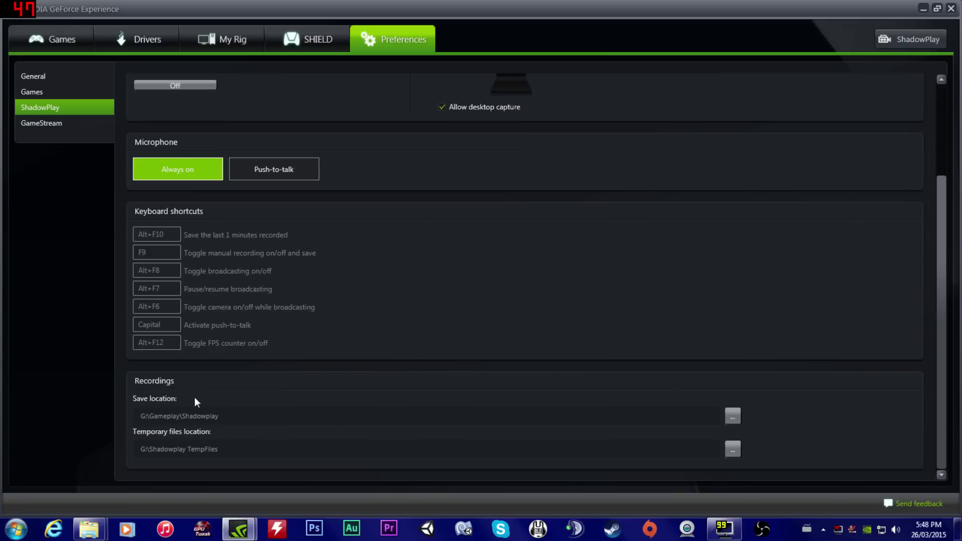
{"action": "left_click", "coordinate": [731, 417]}
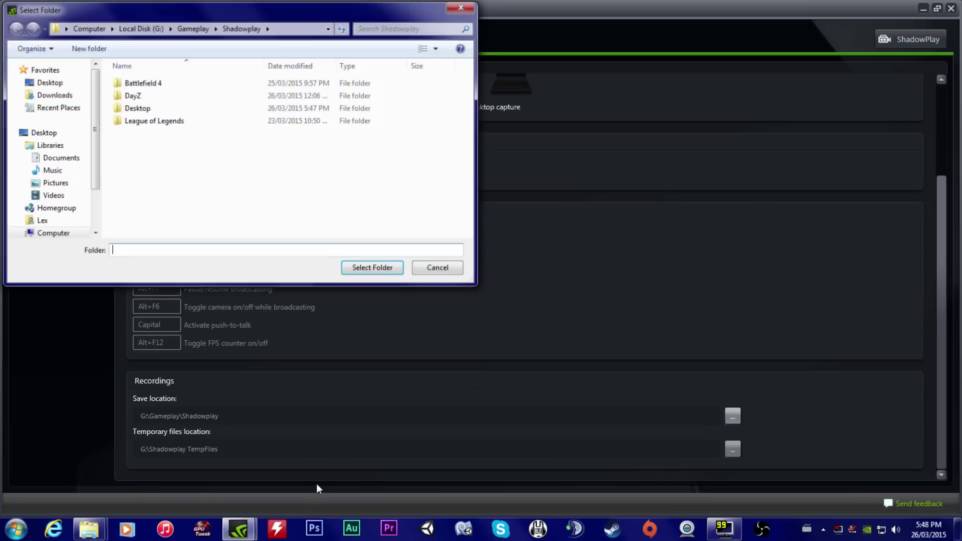
{"action": "left_click_drag", "start_coordinate": [228, 16], "coordinate": [470, 89]}
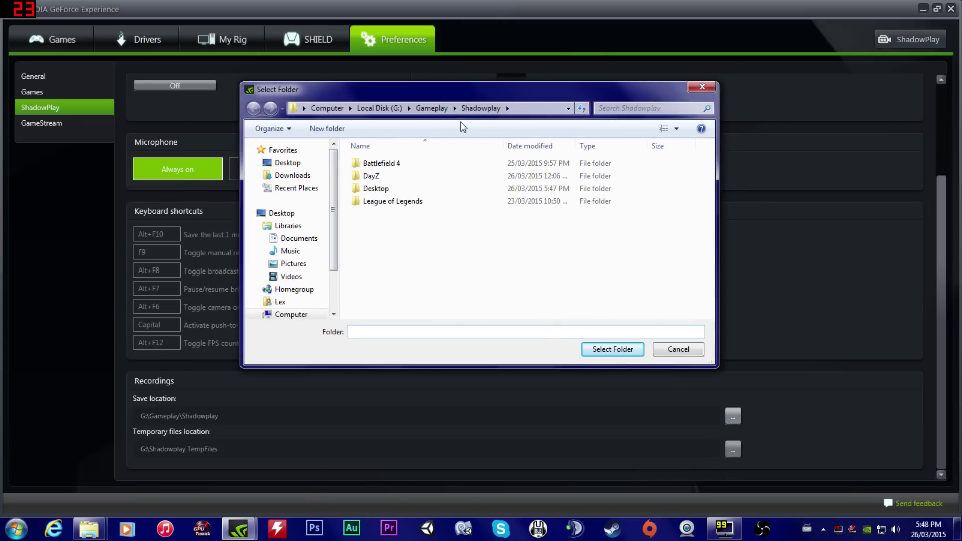
{"action": "left_click", "coordinate": [431, 107]}
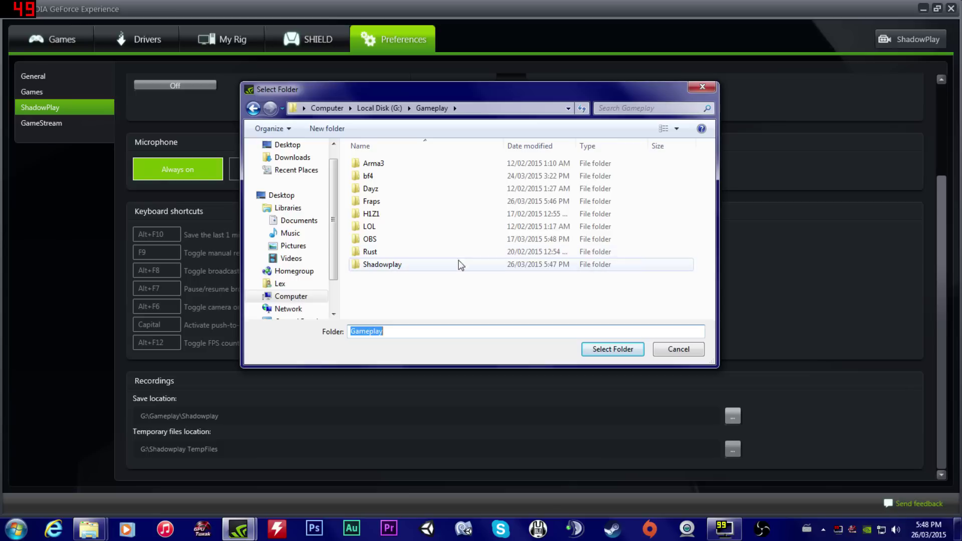
{"action": "double_click", "coordinate": [408, 269]}
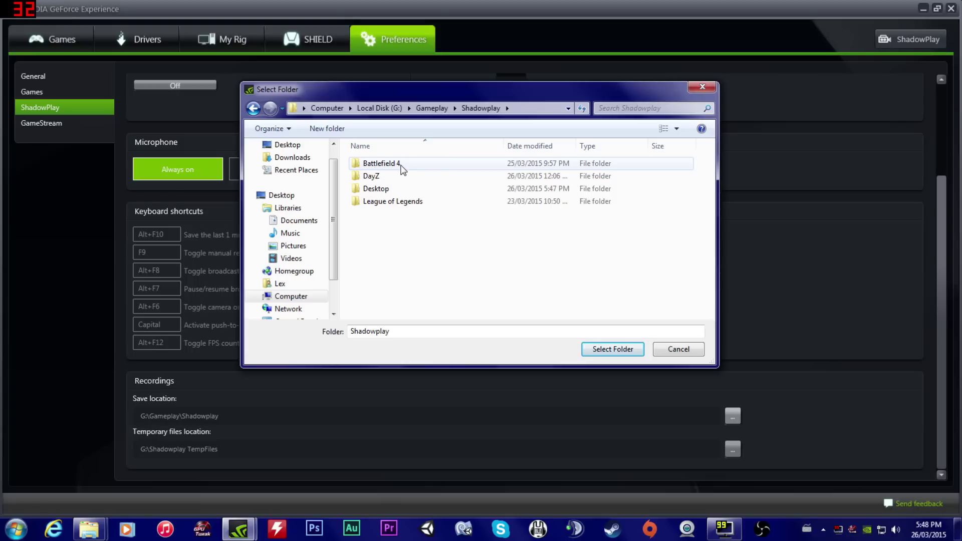
{"action": "double_click", "coordinate": [384, 167]}
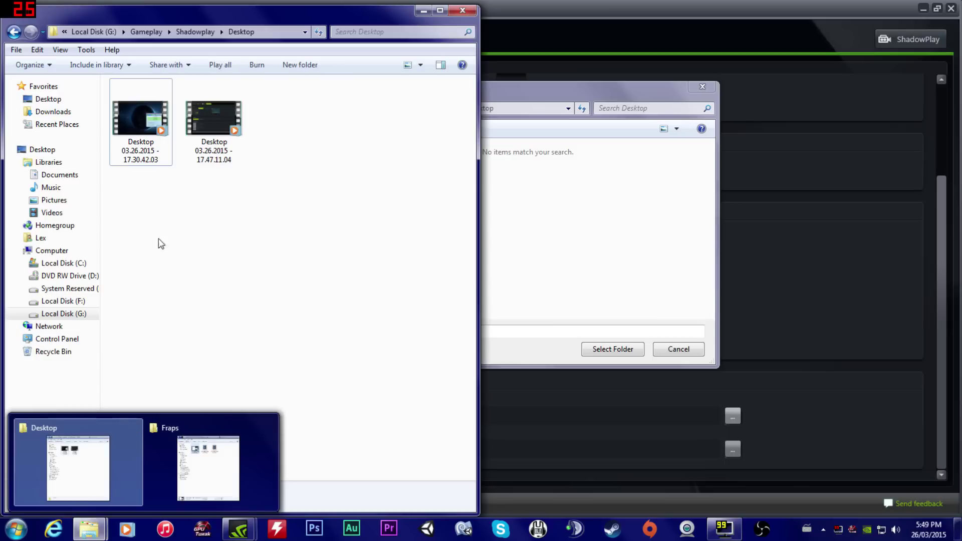
{"action": "mouse_move", "coordinate": [135, 151]}
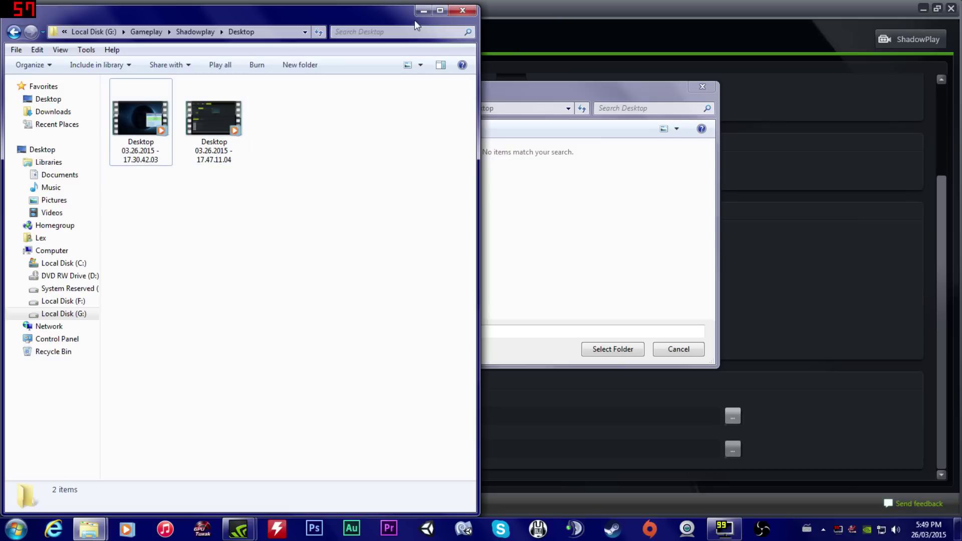
{"action": "left_click", "coordinate": [423, 10]}
{"action": "left_click", "coordinate": [685, 349]}
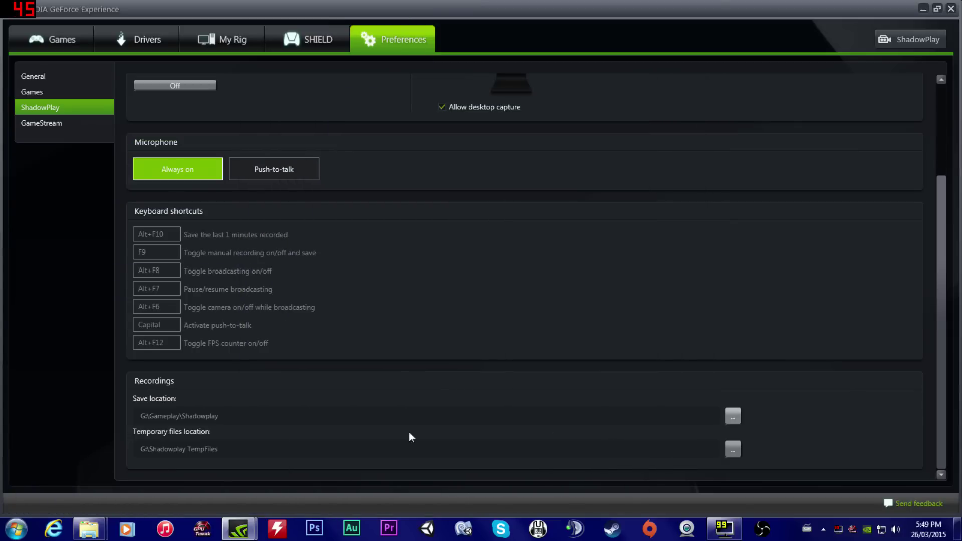
Bring up the ShadowPlay recorder window and view its recordings folder, minimizing the folder window when done
{"action": "scroll", "coordinate": [545, 420], "scroll_direction": "up", "scroll_amount": 3}
{"action": "mouse_move", "coordinate": [239, 532]}
{"action": "left_click", "coordinate": [306, 477]}
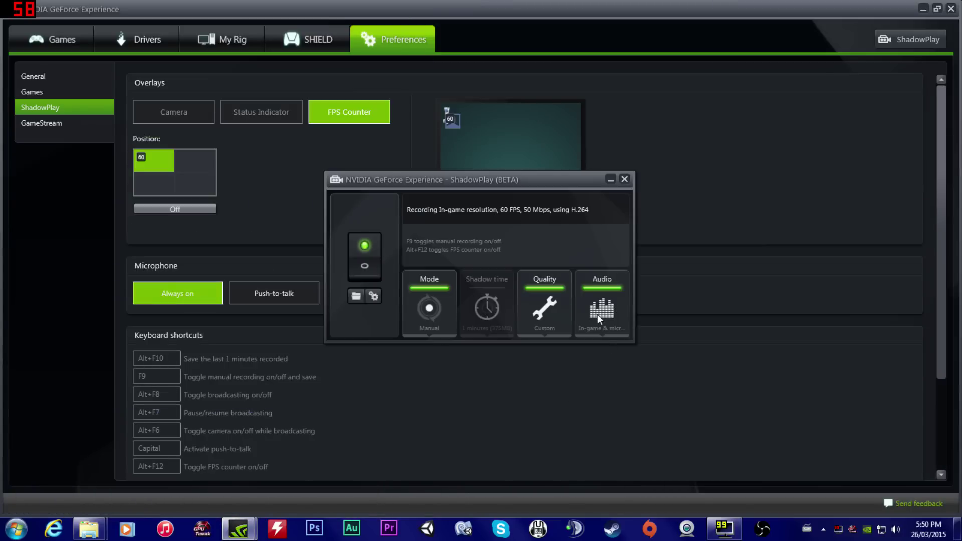
{"action": "left_click", "coordinate": [355, 299]}
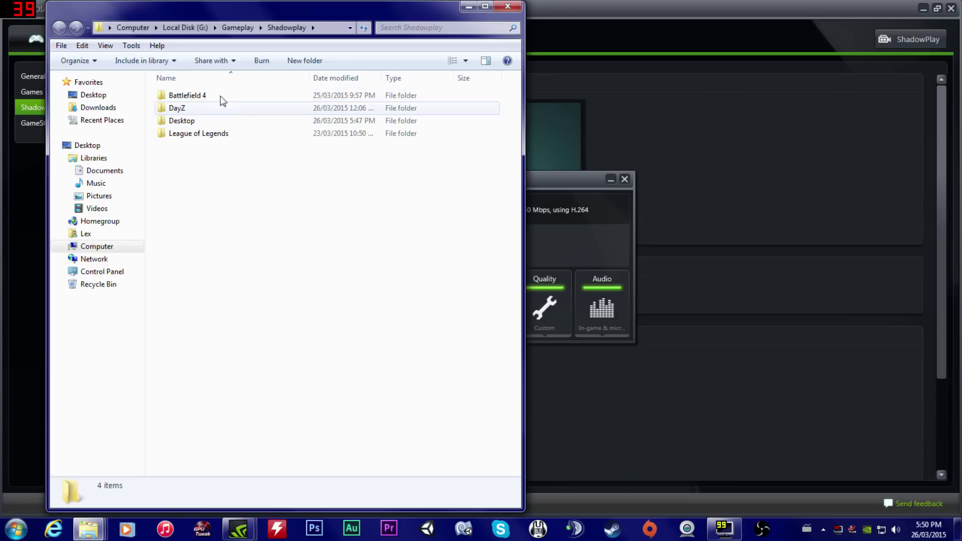
{"action": "left_click", "coordinate": [469, 6]}
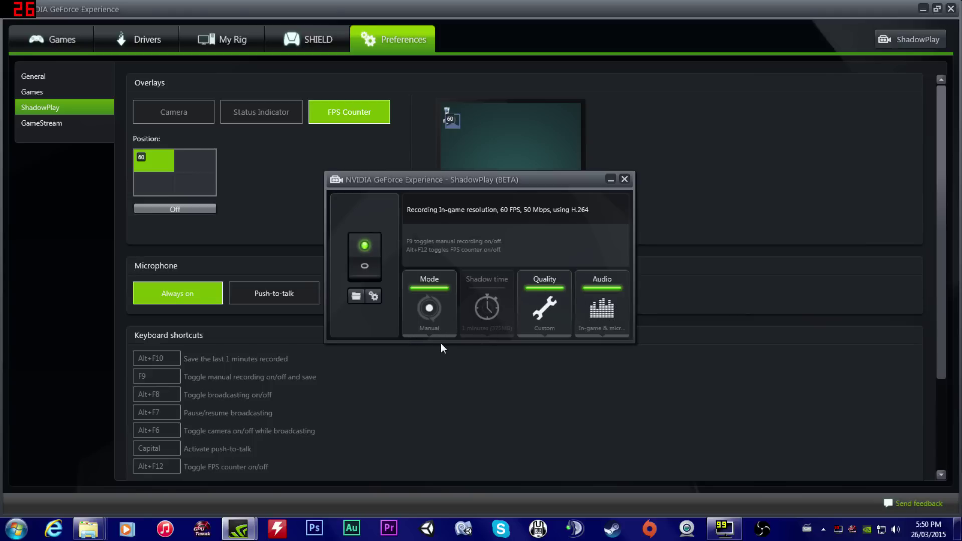
Set the recording mode to Shadow and the shadow time to 14 minutes
{"action": "left_click", "coordinate": [437, 318]}
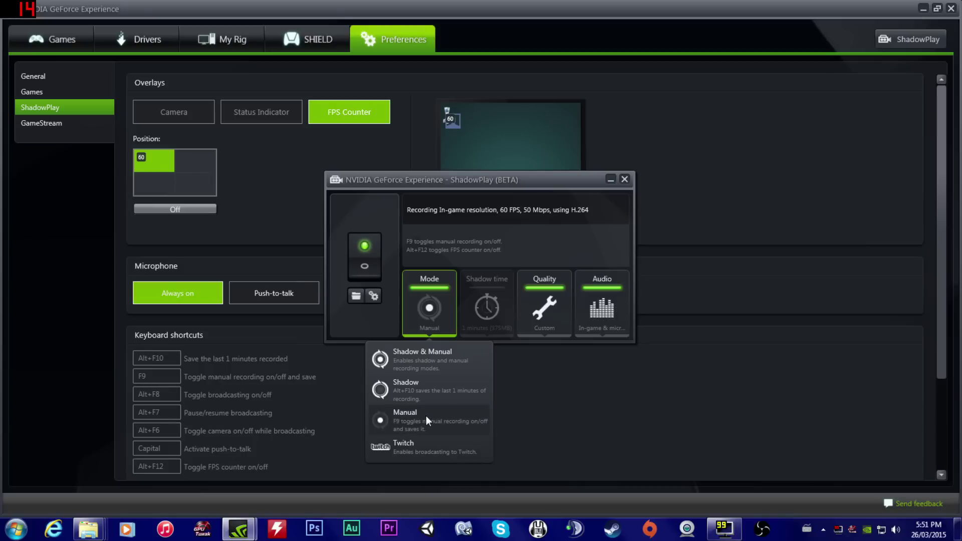
{"action": "left_click", "coordinate": [405, 387]}
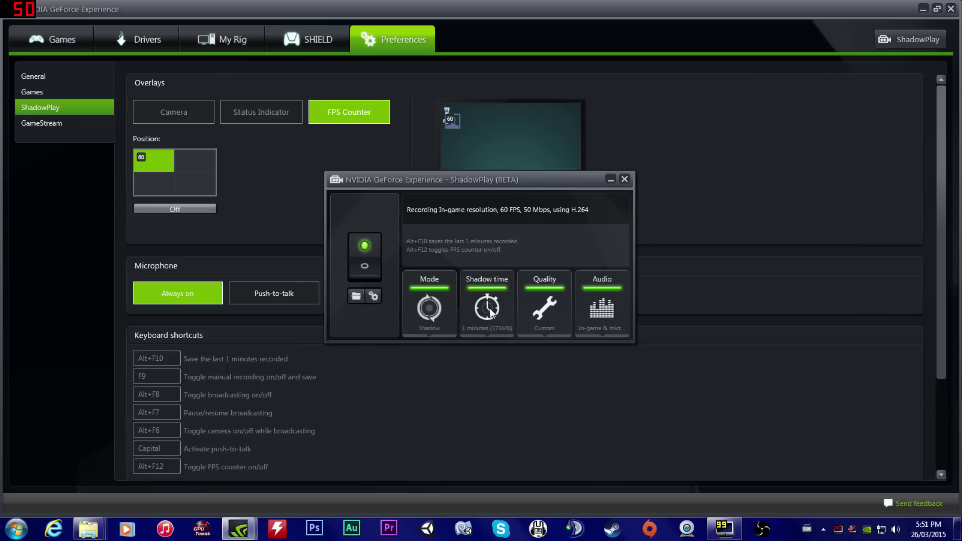
{"action": "left_click", "coordinate": [491, 335]}
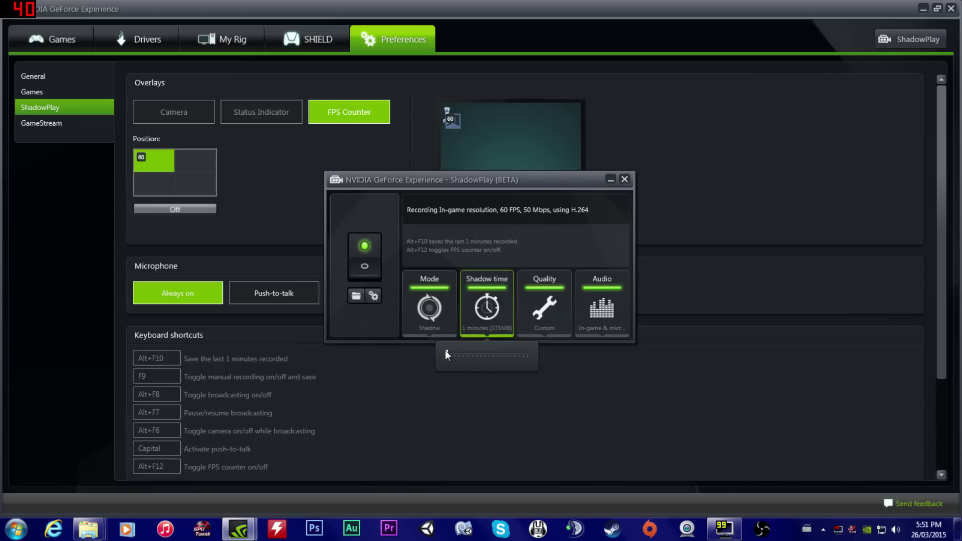
{"action": "key", "text": "End"}
{"action": "left_click", "coordinate": [447, 355]}
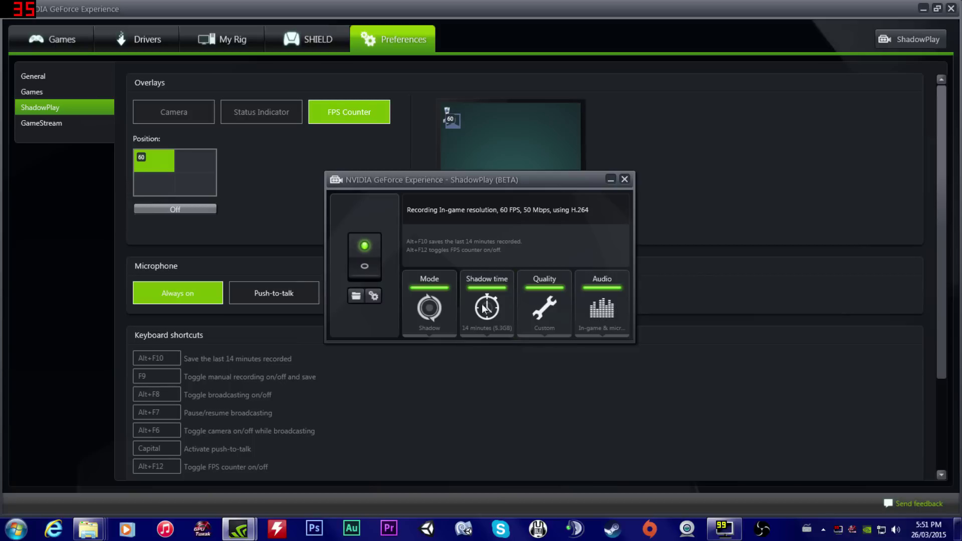
Set the recording mode to Manual and the recording quality to High
{"action": "left_click", "coordinate": [438, 324]}
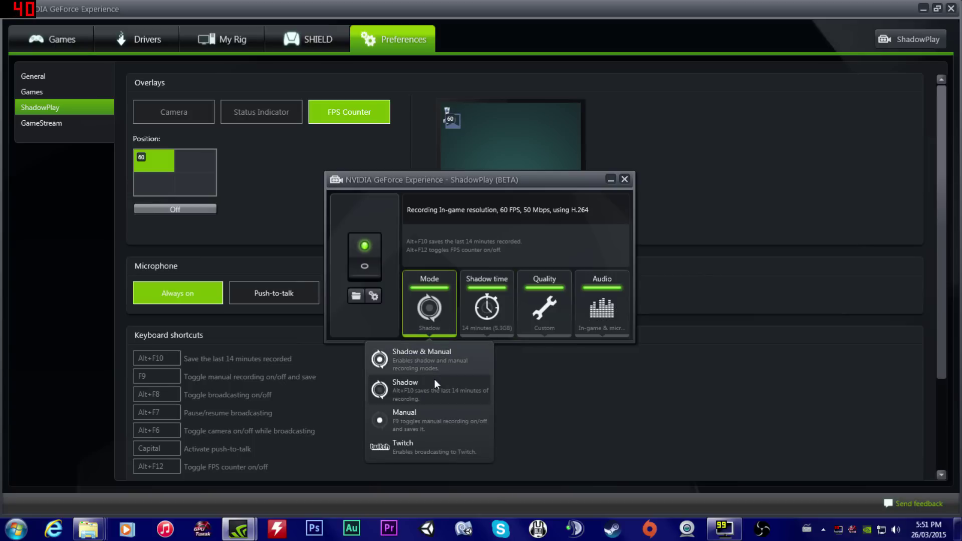
{"action": "left_click", "coordinate": [424, 423]}
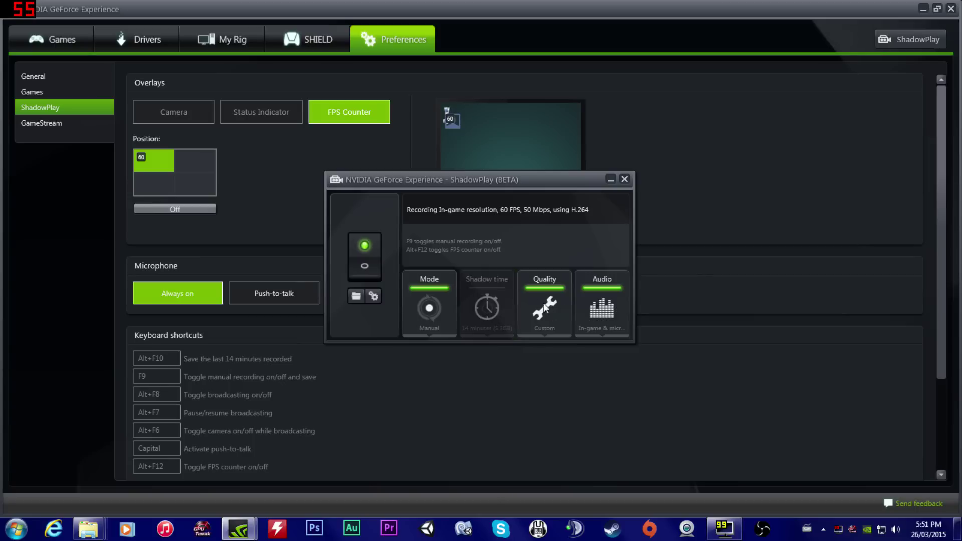
{"action": "left_click", "coordinate": [544, 306]}
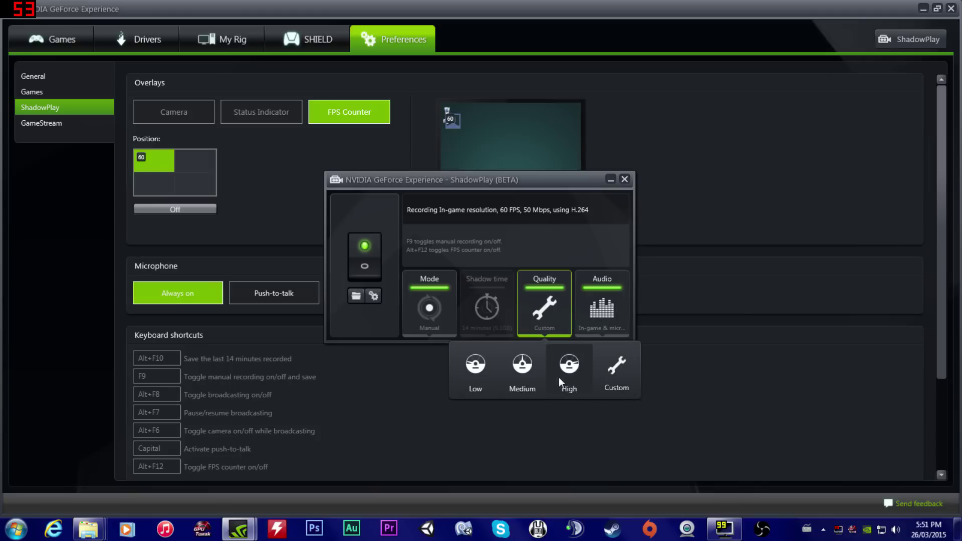
{"action": "left_click", "coordinate": [558, 386]}
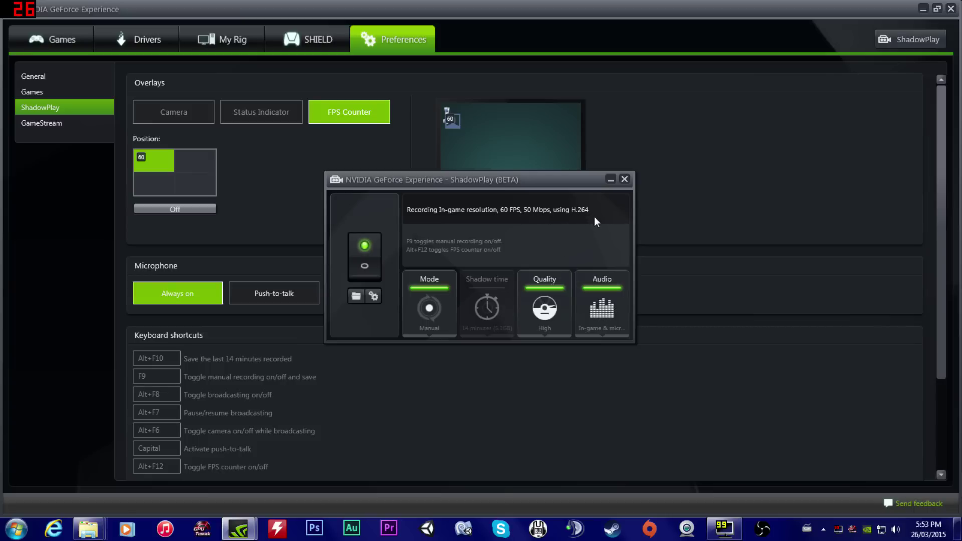
Try the Medium preset and the Low preset for the recording quality in the ShadowPlay window
{"action": "left_click", "coordinate": [552, 298]}
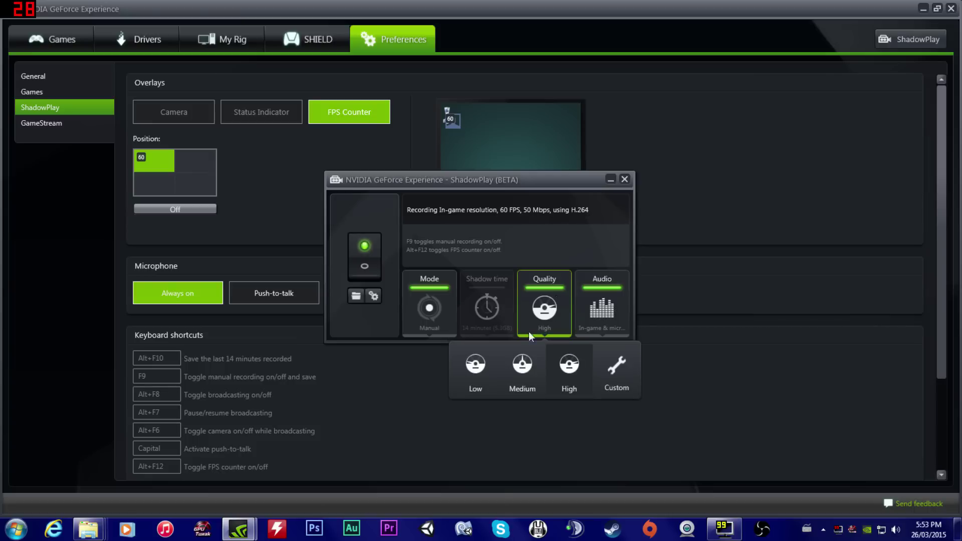
{"action": "left_click", "coordinate": [525, 366]}
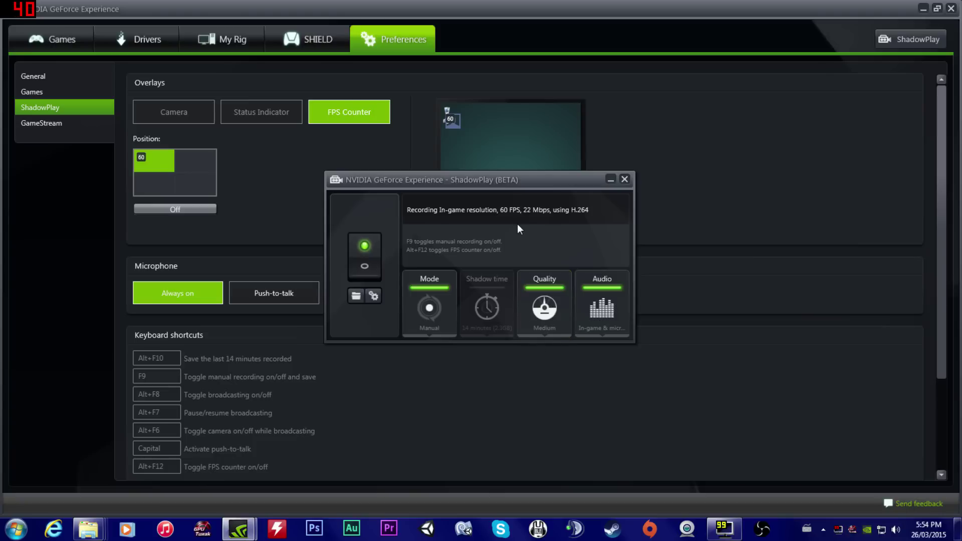
{"action": "left_click", "coordinate": [537, 303]}
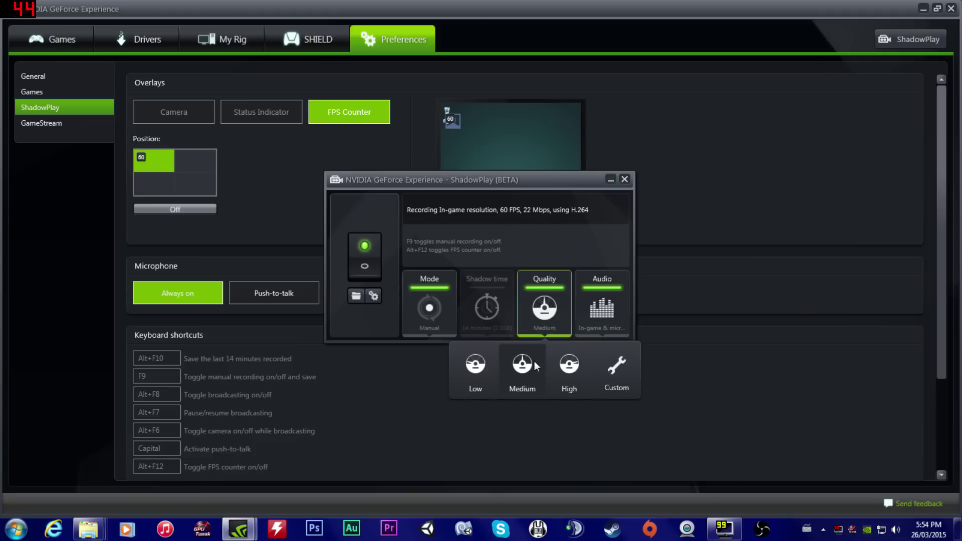
{"action": "left_click", "coordinate": [476, 368]}
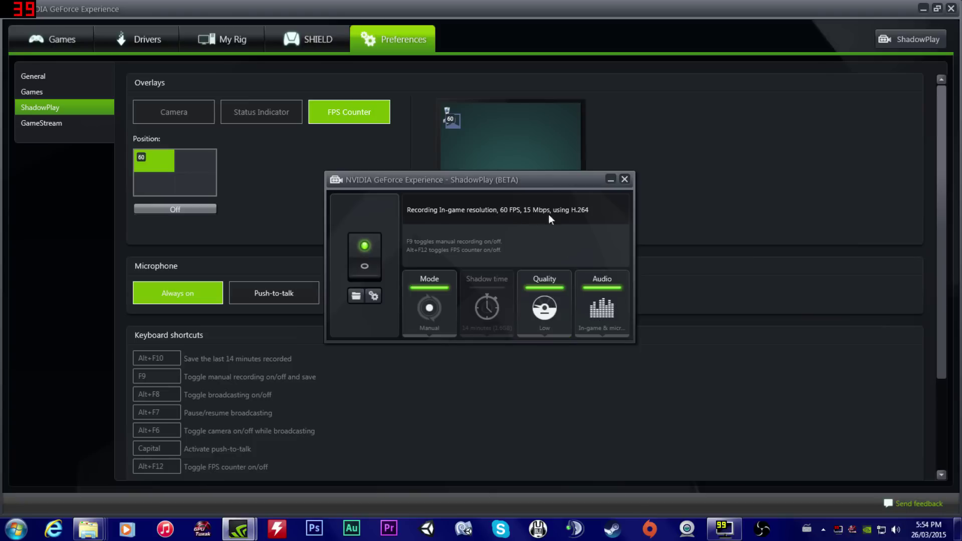
{"action": "left_click", "coordinate": [557, 280]}
{"action": "left_click", "coordinate": [568, 371]}
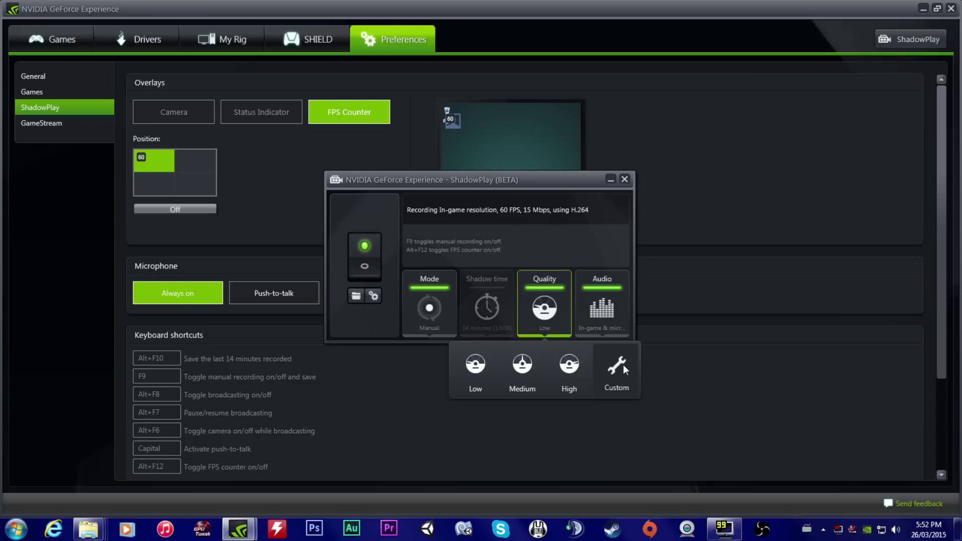
Switch the recording quality to Custom and view the available recording resolutions
{"action": "left_click", "coordinate": [622, 365]}
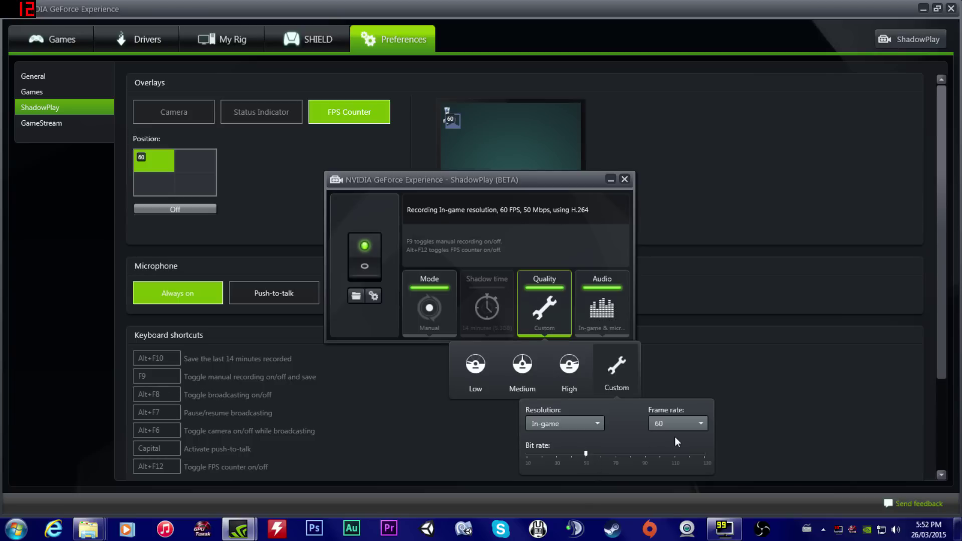
{"action": "left_click", "coordinate": [600, 423]}
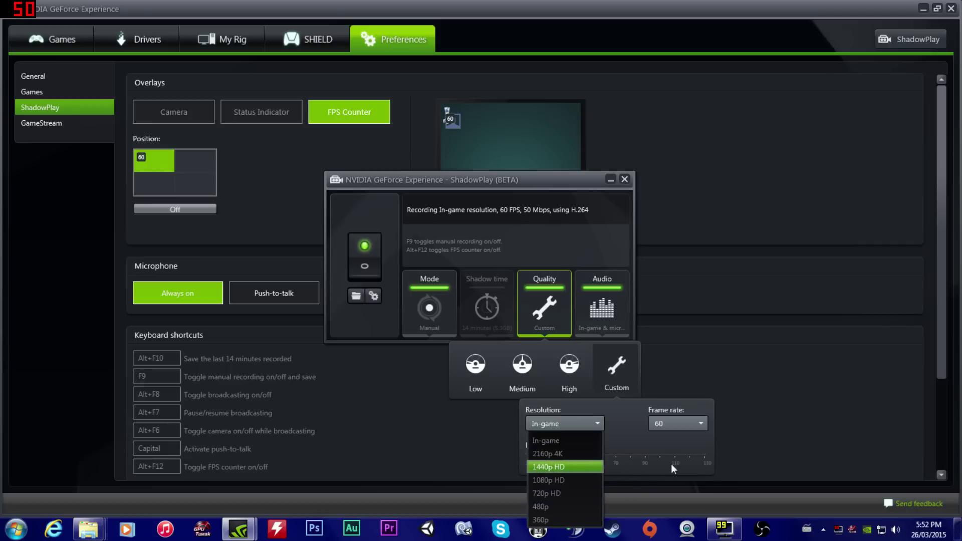
{"action": "left_click", "coordinate": [597, 422]}
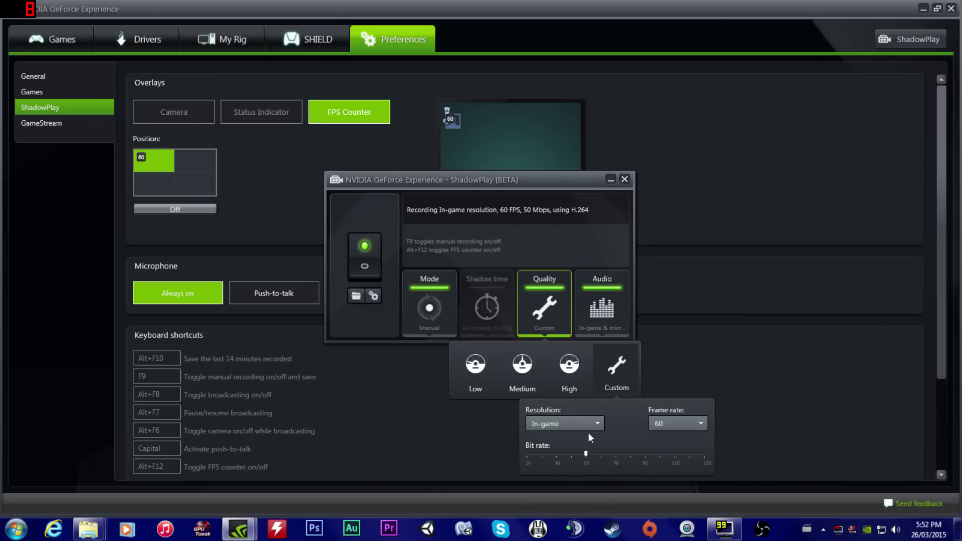
Set the recording quality to High and review the audio source options
{"action": "left_click", "coordinate": [570, 373]}
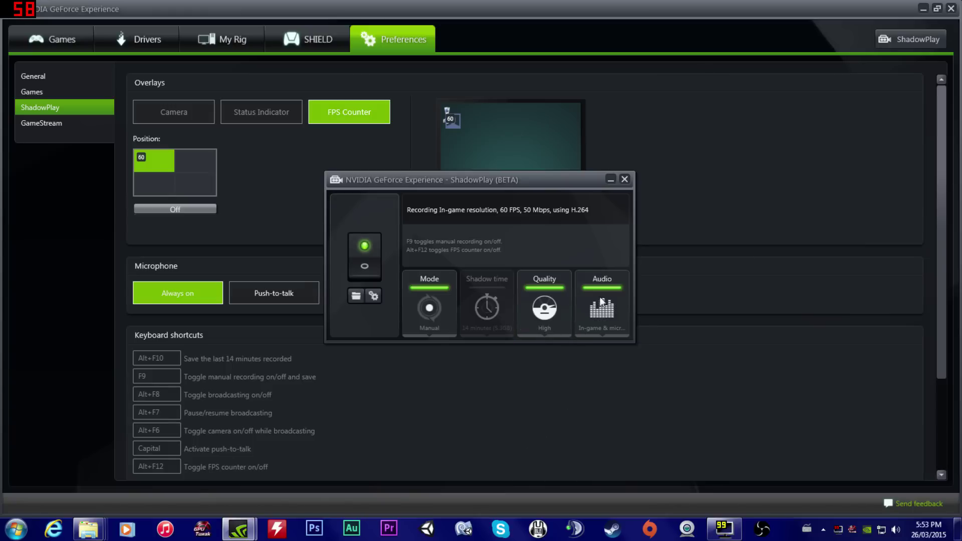
{"action": "left_click", "coordinate": [604, 326]}
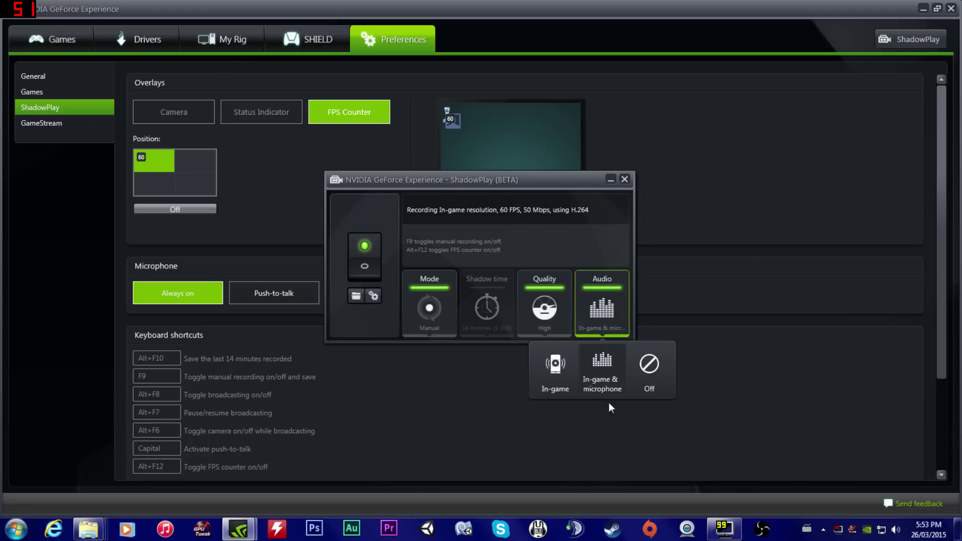
{"action": "left_click", "coordinate": [510, 269]}
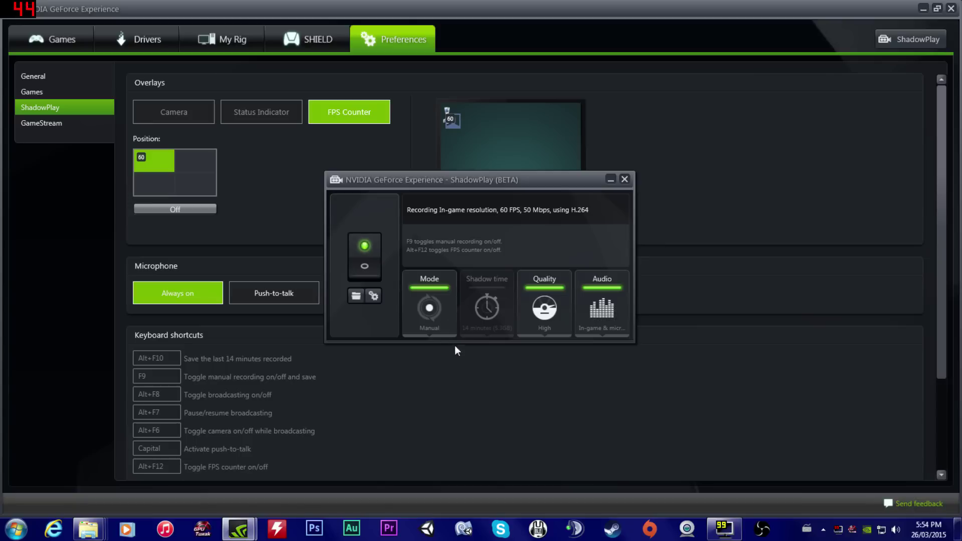